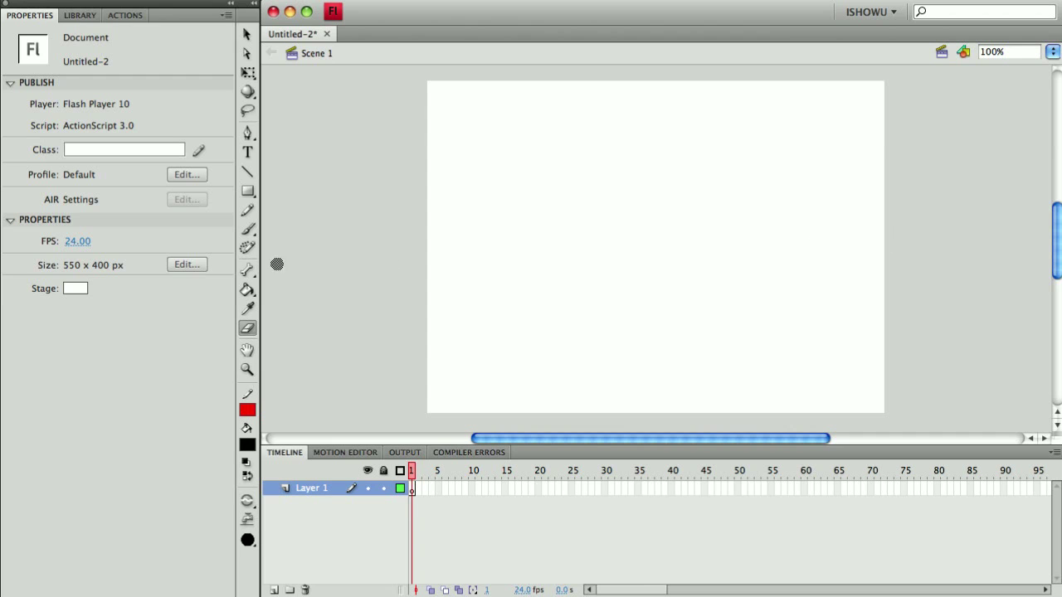
Activate the Brush tool with its fill colour set to blue #3232FF.
{"action": "left_click", "coordinate": [249, 230]}
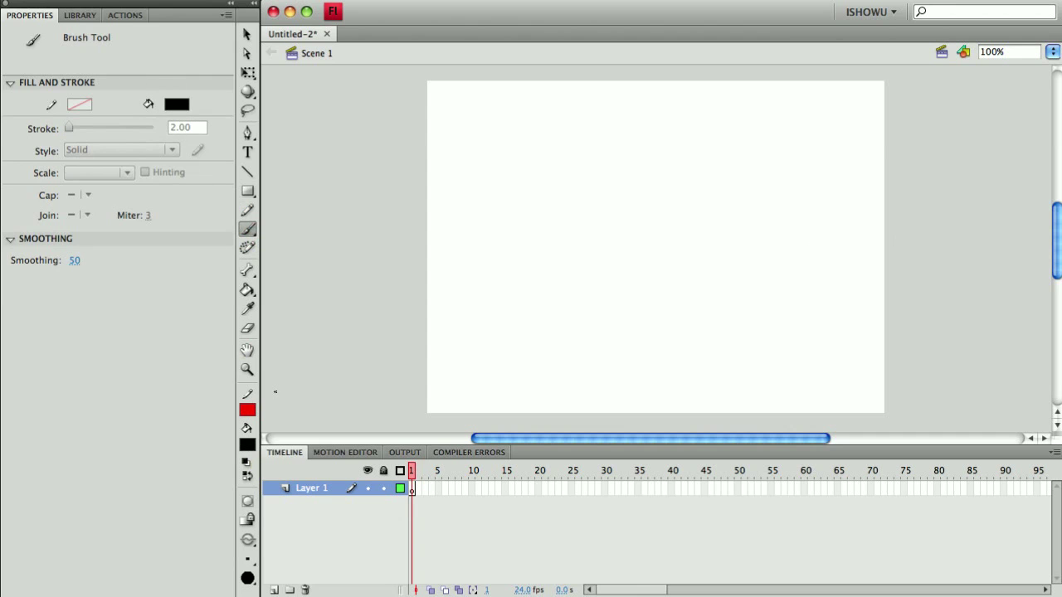
{"action": "left_click", "coordinate": [251, 446]}
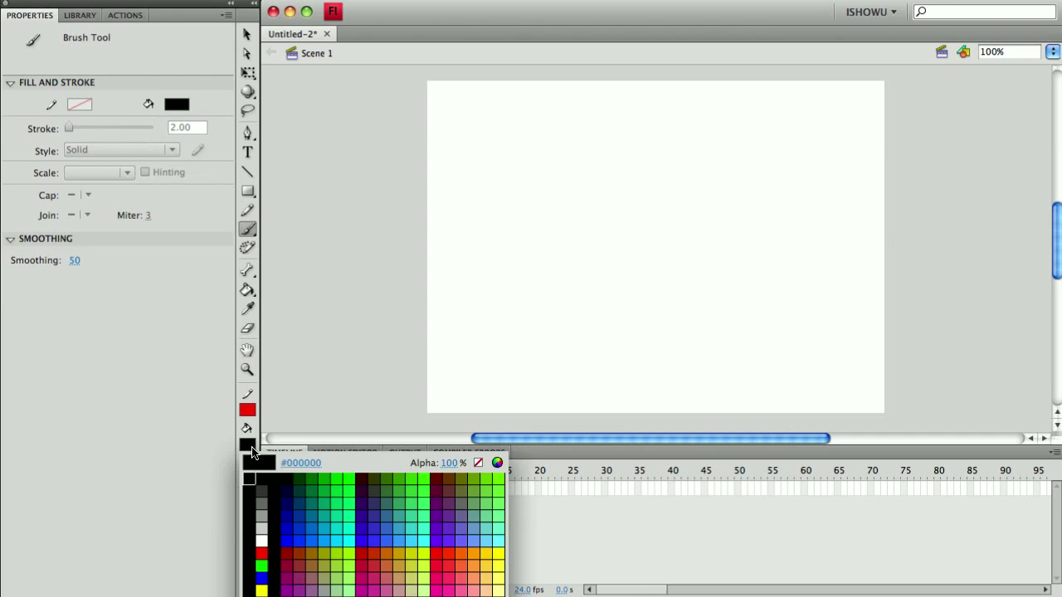
{"action": "left_click", "coordinate": [379, 533]}
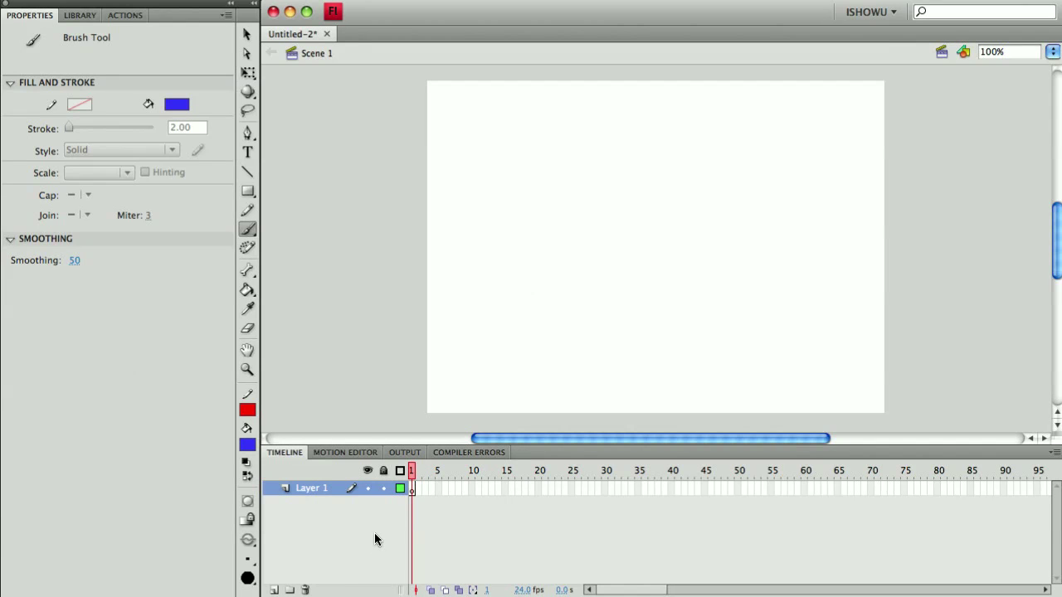
Paint a thin blue squiggle near the stage's upper left.
{"action": "left_click", "coordinate": [247, 230]}
{"action": "left_click", "coordinate": [247, 234]}
{"action": "mouse_move", "coordinate": [477, 127]}
{"action": "left_mouse_down"}
{"action": "mouse_move", "coordinate": [508, 181]}
{"action": "mouse_move", "coordinate": [511, 214]}
{"action": "left_mouse_up"}
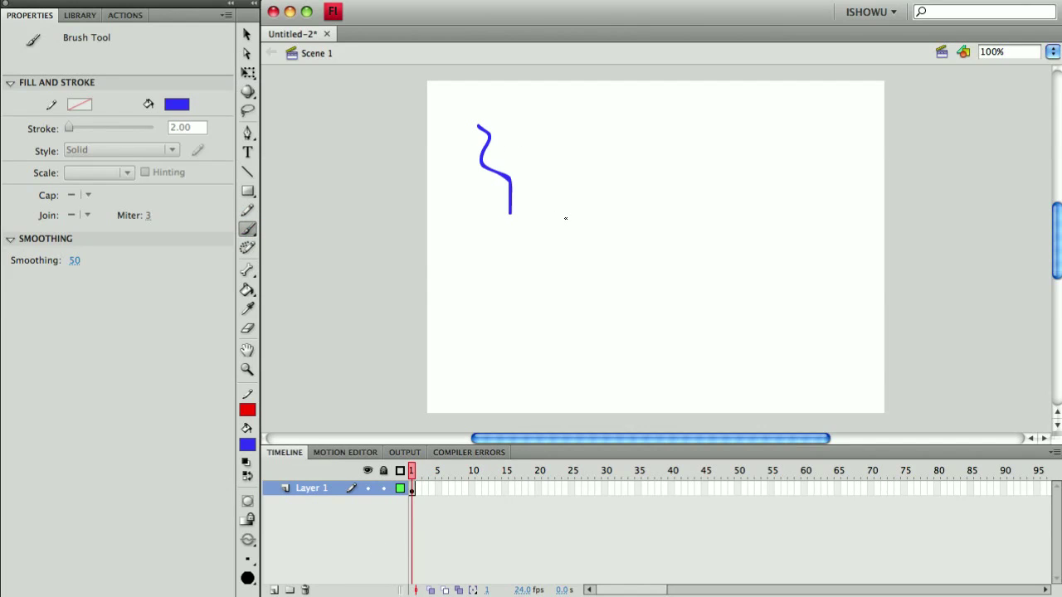
Set the brush to a large size with a round brush shape.
{"action": "left_click", "coordinate": [247, 561]}
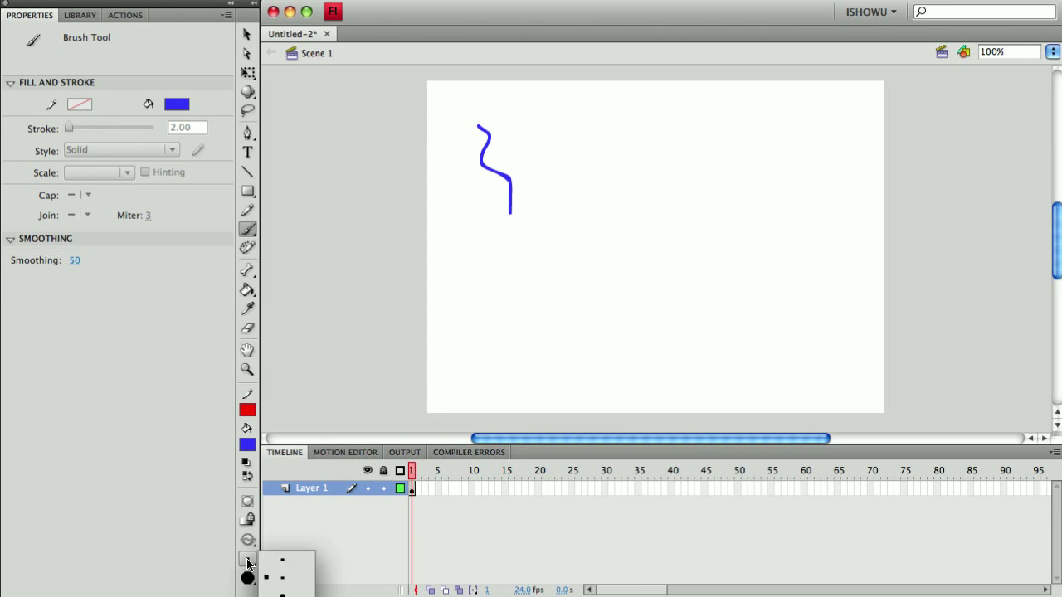
{"action": "left_click", "coordinate": [282, 595]}
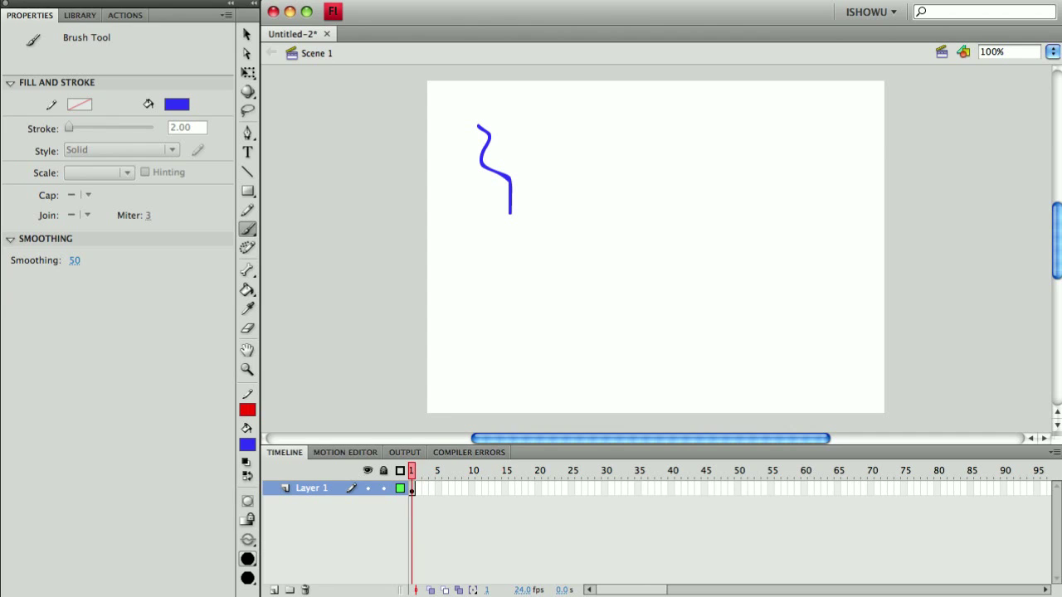
{"action": "left_click", "coordinate": [247, 579]}
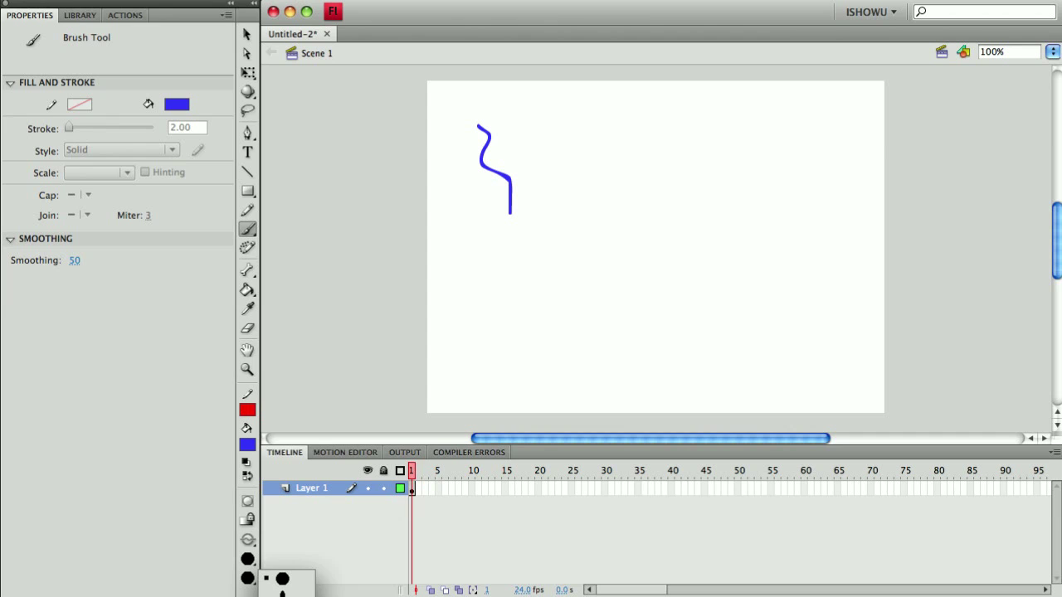
{"action": "left_click", "coordinate": [282, 591]}
{"action": "left_click", "coordinate": [247, 578]}
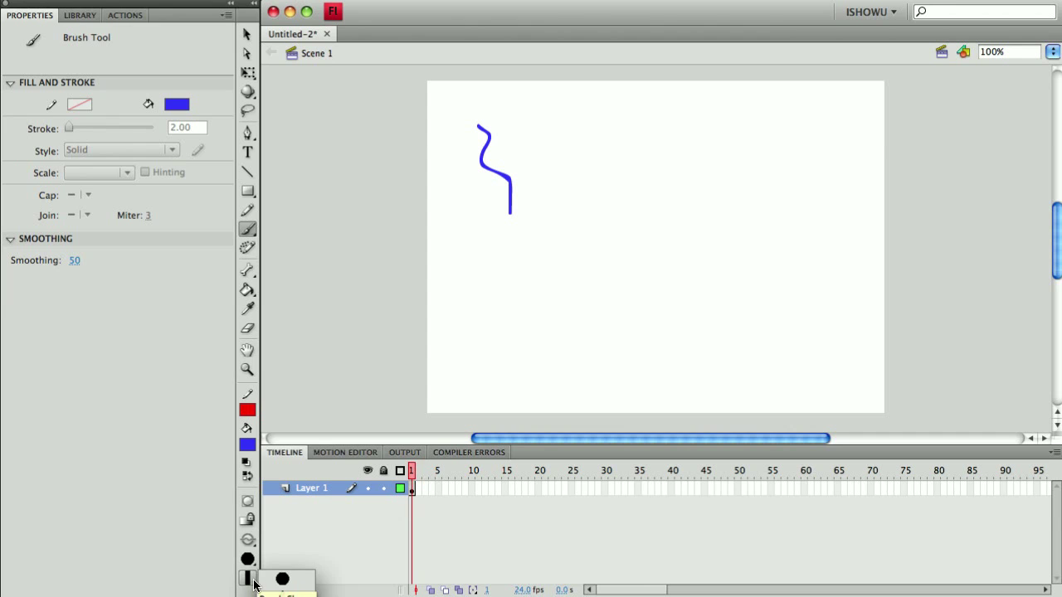
{"action": "left_click", "coordinate": [279, 584]}
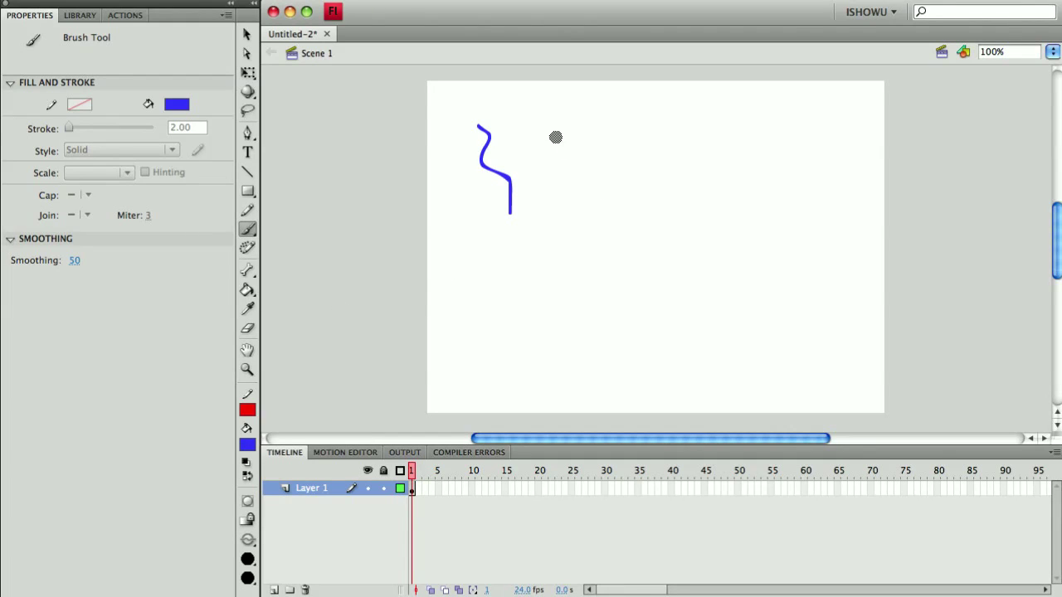
Paint a thick blue '2' stroke, then a thin bottom line and right S-curve with a smaller brush.
{"action": "mouse_move", "coordinate": [554, 134]}
{"action": "left_mouse_down"}
{"action": "mouse_move", "coordinate": [587, 163]}
{"action": "mouse_move", "coordinate": [604, 218]}
{"action": "mouse_move", "coordinate": [645, 238]}
{"action": "left_mouse_up"}
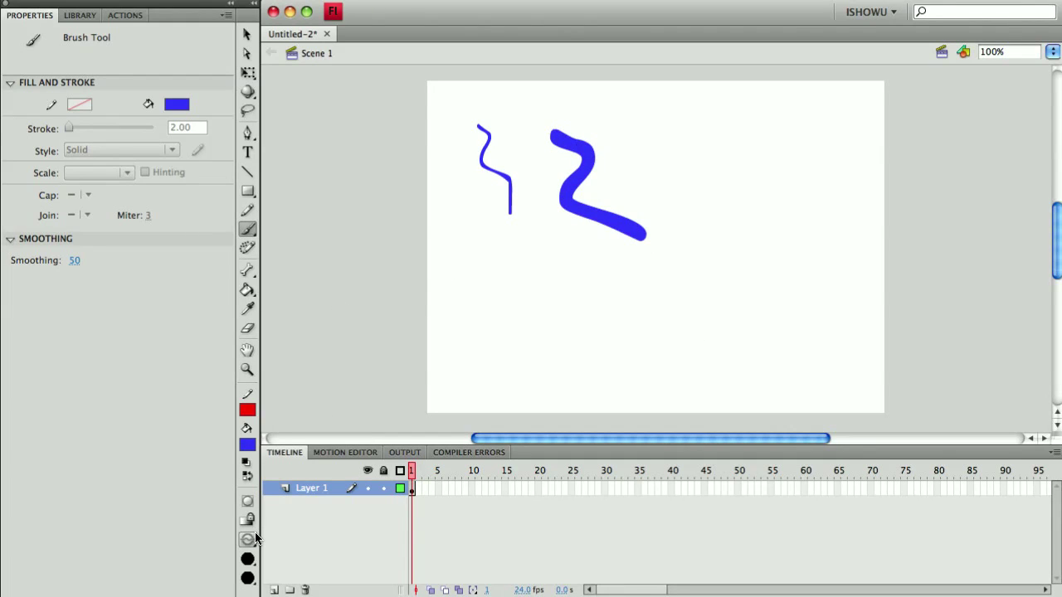
{"action": "left_click", "coordinate": [247, 566]}
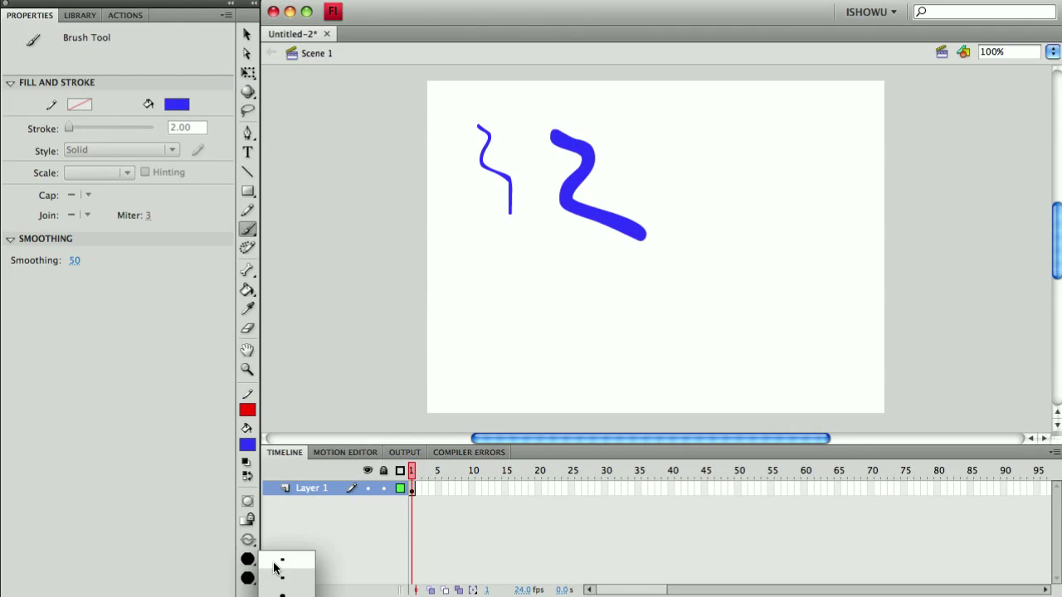
{"action": "left_click", "coordinate": [280, 565]}
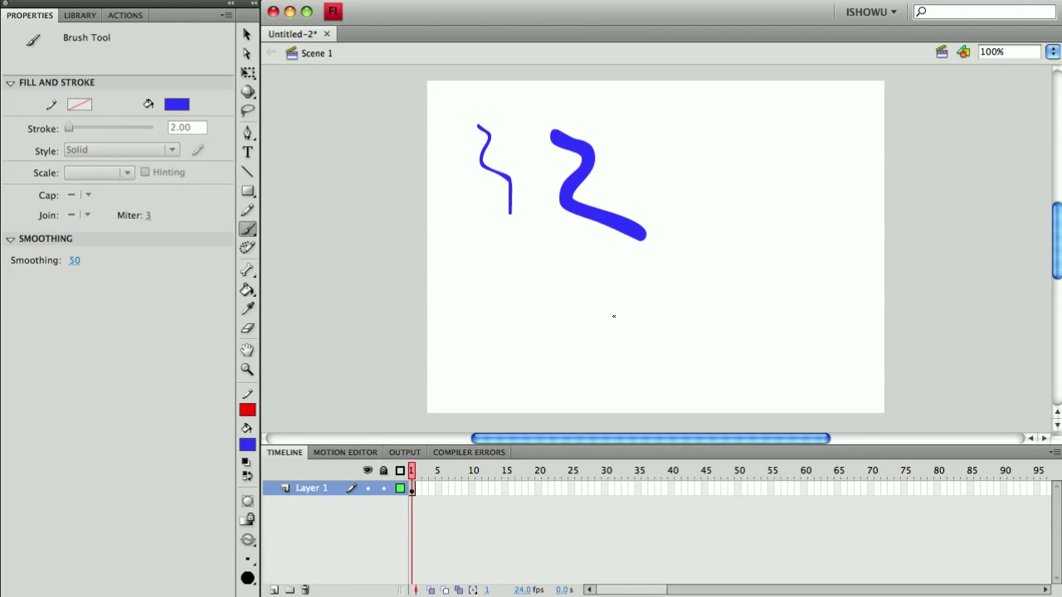
{"action": "mouse_move", "coordinate": [494, 349]}
{"action": "left_mouse_down"}
{"action": "mouse_move", "coordinate": [511, 332]}
{"action": "mouse_move", "coordinate": [686, 321]}
{"action": "mouse_move", "coordinate": [684, 310]}
{"action": "left_mouse_up"}
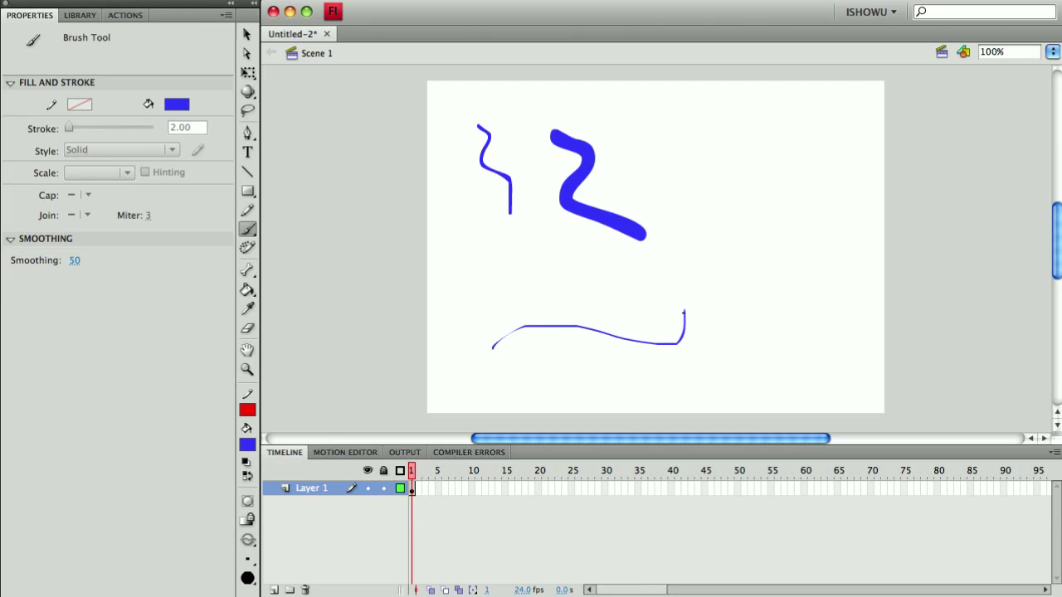
{"action": "mouse_move", "coordinate": [806, 165]}
{"action": "left_mouse_down"}
{"action": "mouse_move", "coordinate": [775, 212]}
{"action": "mouse_move", "coordinate": [795, 275]}
{"action": "left_mouse_up"}
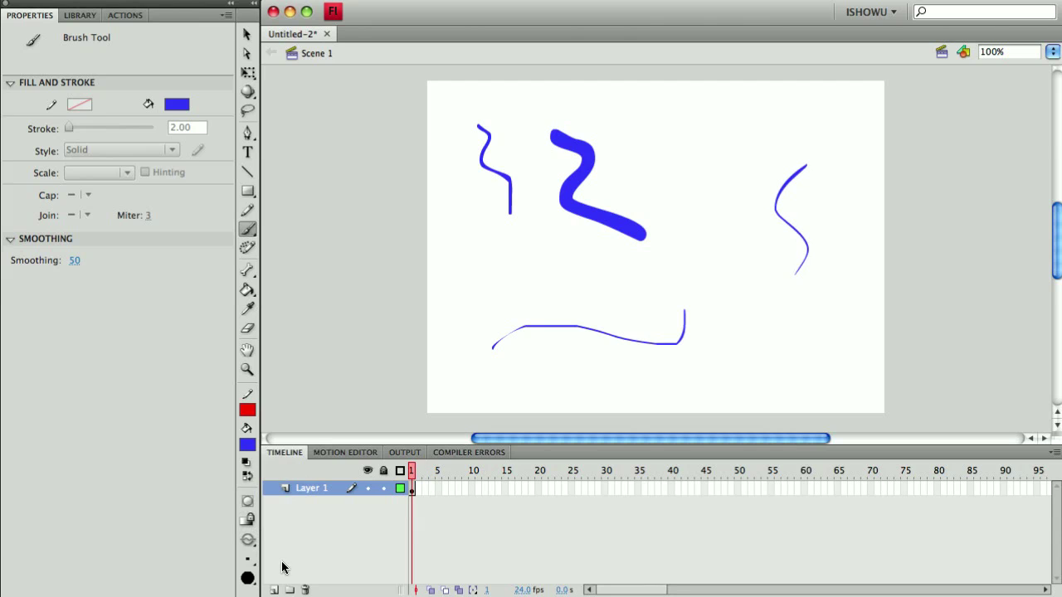
Draw a red pencil line just left of the blue S-curve, then switch to the Selection tool.
{"action": "left_click", "coordinate": [251, 214]}
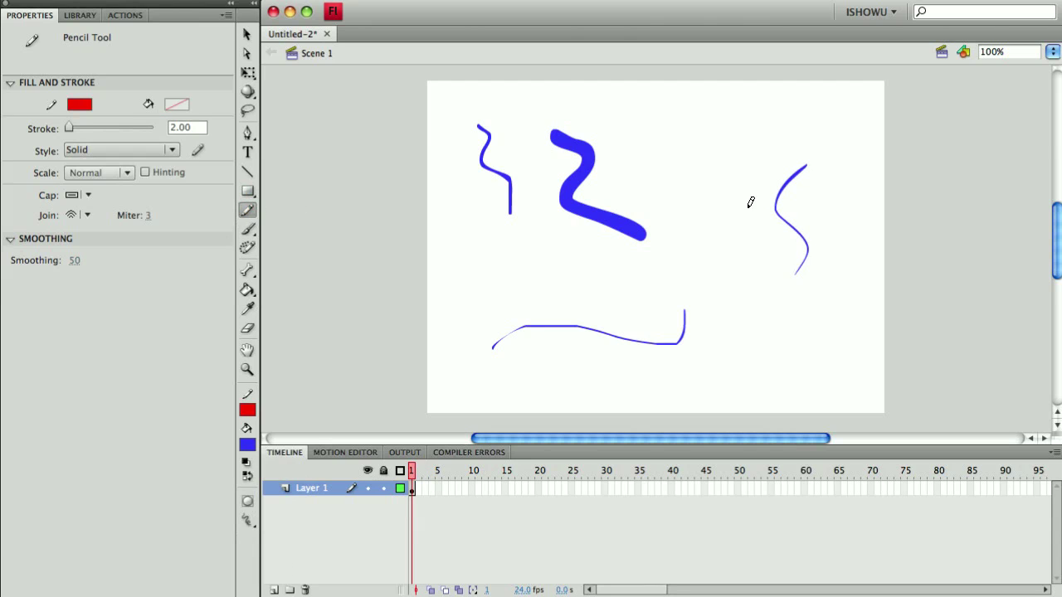
{"action": "left_click_drag", "start_coordinate": [764, 161], "coordinate": [750, 257]}
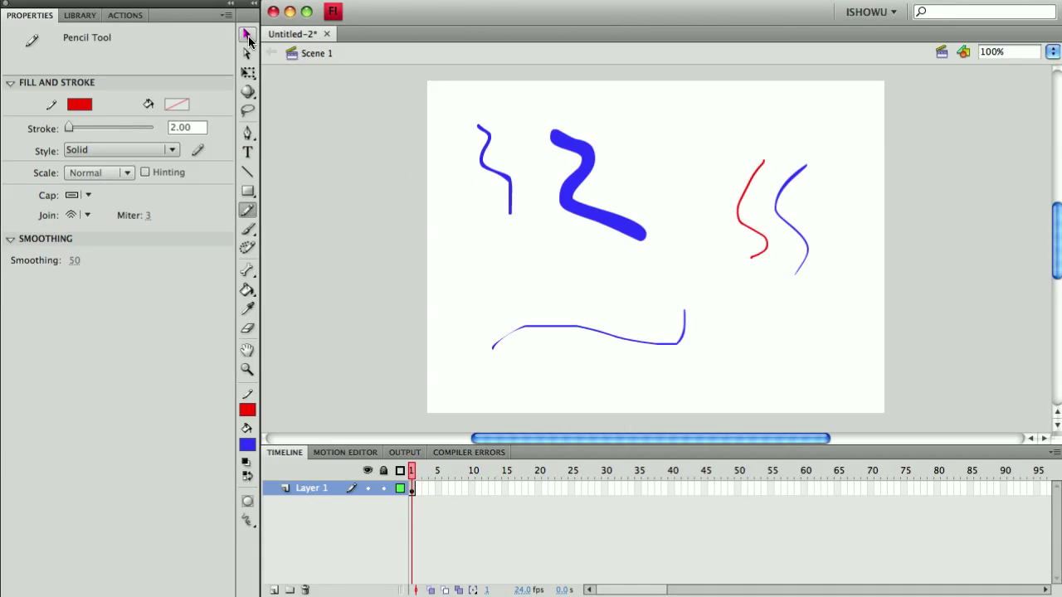
{"action": "left_click", "coordinate": [248, 36]}
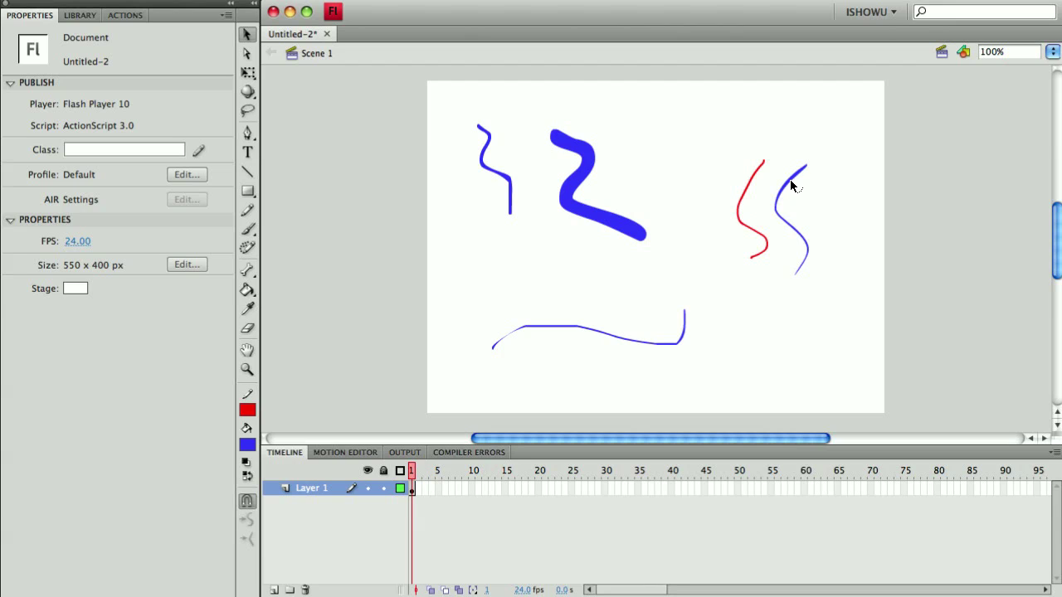
Drag the blue S-curve's top, lower end and middle into a filled blob with a pointed tail.
{"action": "mouse_move", "coordinate": [790, 182]}
{"action": "left_mouse_down"}
{"action": "mouse_move", "coordinate": [841, 207]}
{"action": "mouse_move", "coordinate": [790, 142]}
{"action": "left_mouse_up"}
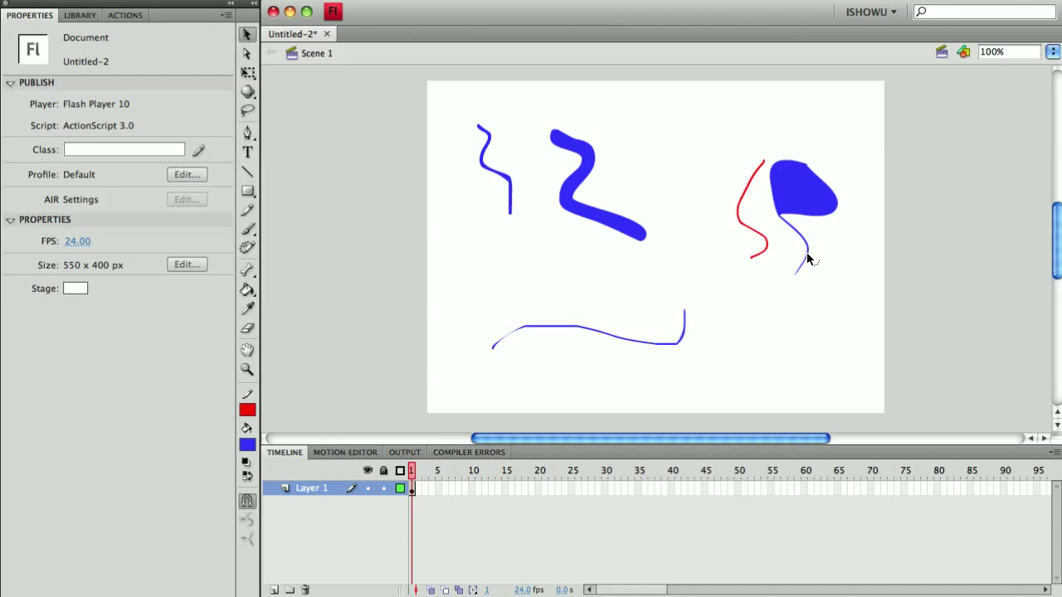
{"action": "left_click_drag", "start_coordinate": [813, 261], "coordinate": [795, 273]}
{"action": "left_click_drag", "start_coordinate": [807, 247], "coordinate": [838, 249]}
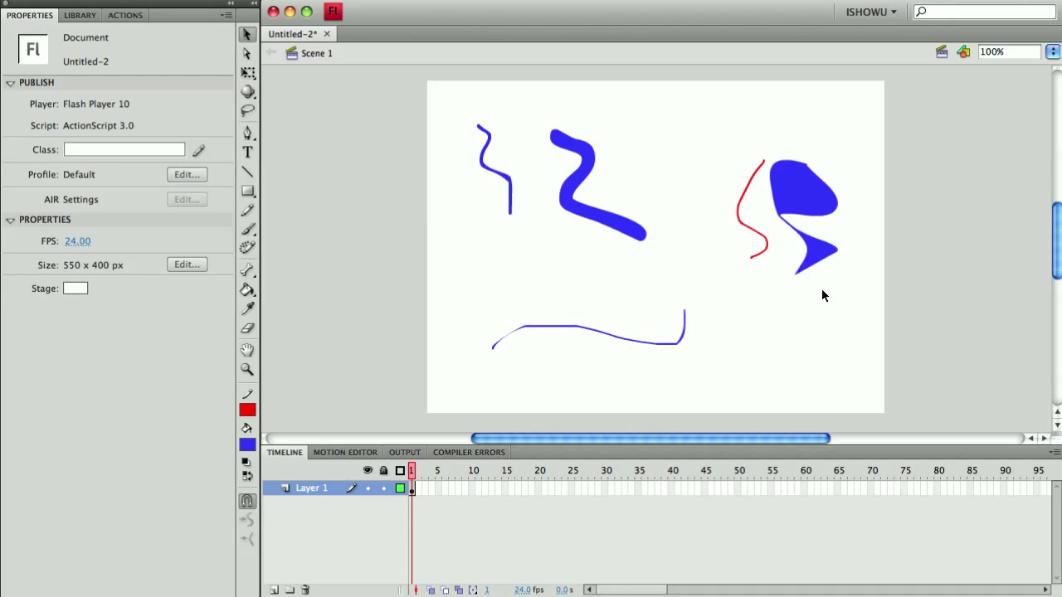
Bend the red pencil line's upper, lower and middle parts into sharp corners.
{"action": "left_click_drag", "start_coordinate": [740, 197], "coordinate": [716, 170]}
{"action": "left_click_drag", "start_coordinate": [758, 261], "coordinate": [768, 280]}
{"action": "left_click_drag", "start_coordinate": [736, 222], "coordinate": [720, 223]}
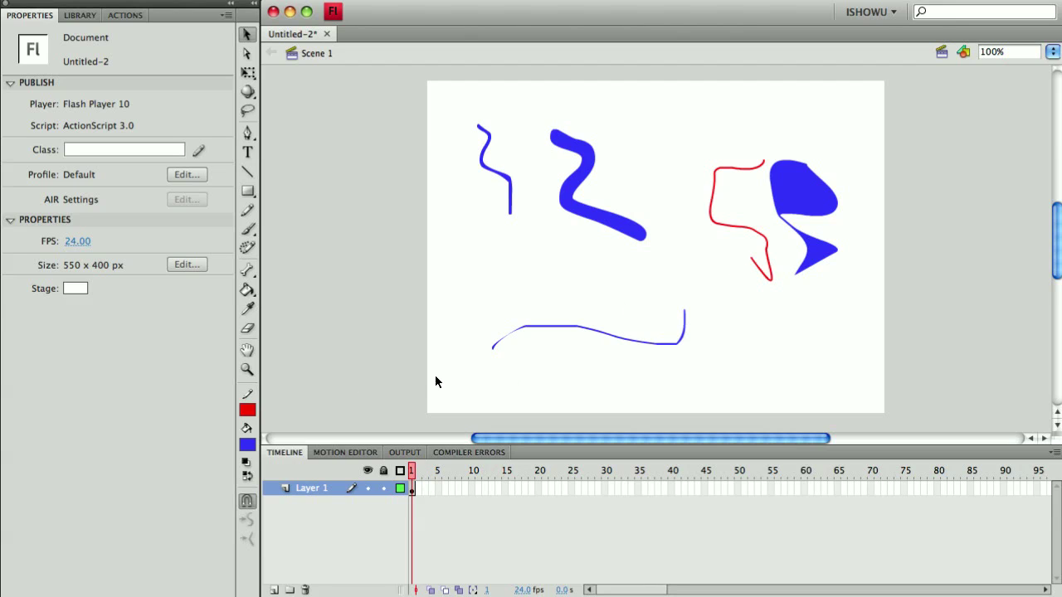
Erase all strokes with the Eraser, then raise the Brush tool's Smoothing to 100.
{"action": "double_click", "coordinate": [248, 328]}
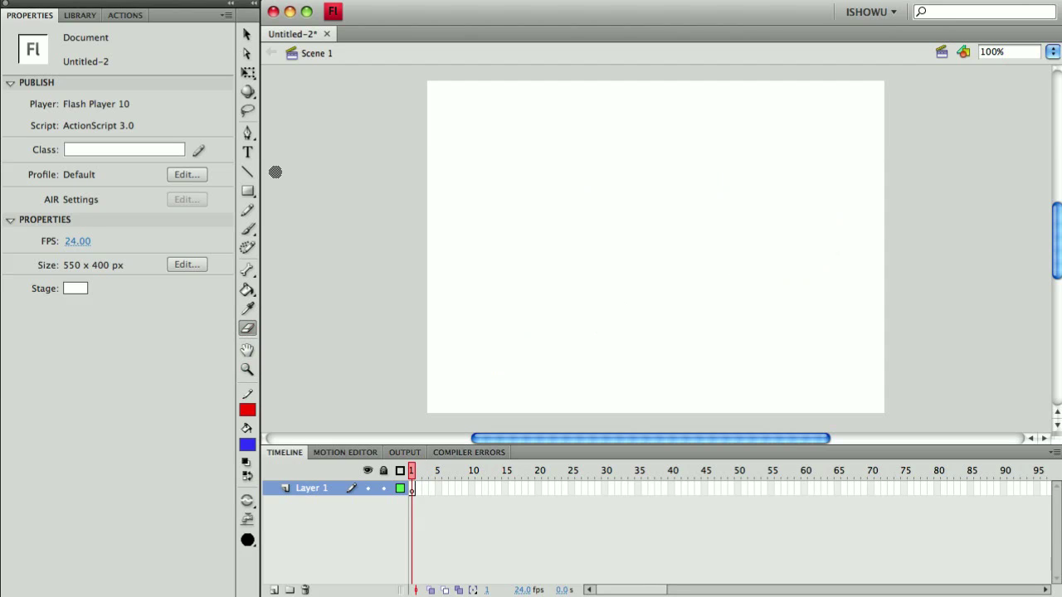
{"action": "left_click", "coordinate": [247, 229]}
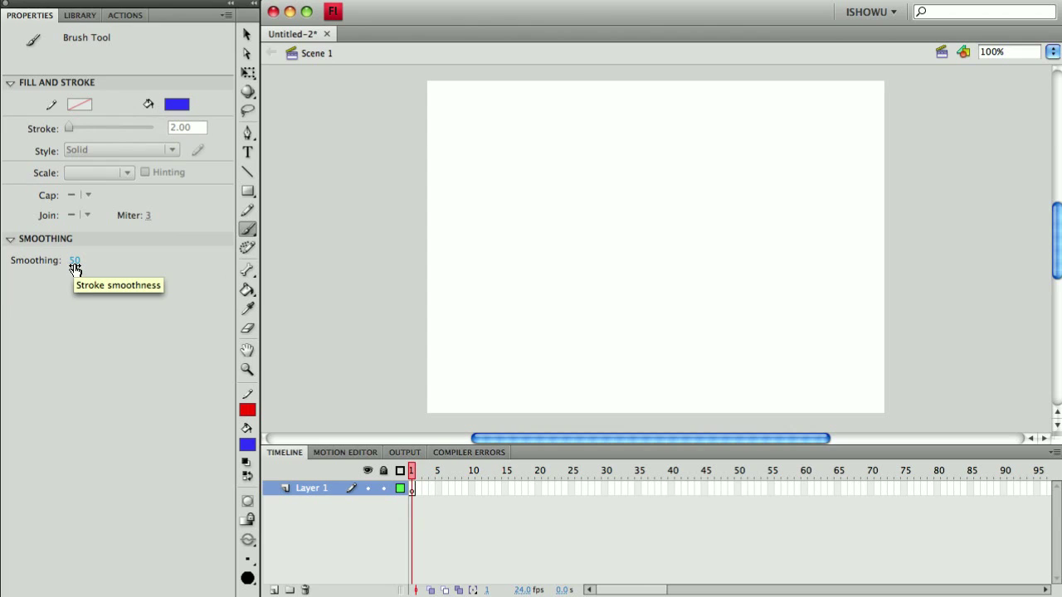
{"action": "left_click_drag", "start_coordinate": [74, 266], "coordinate": [142, 273]}
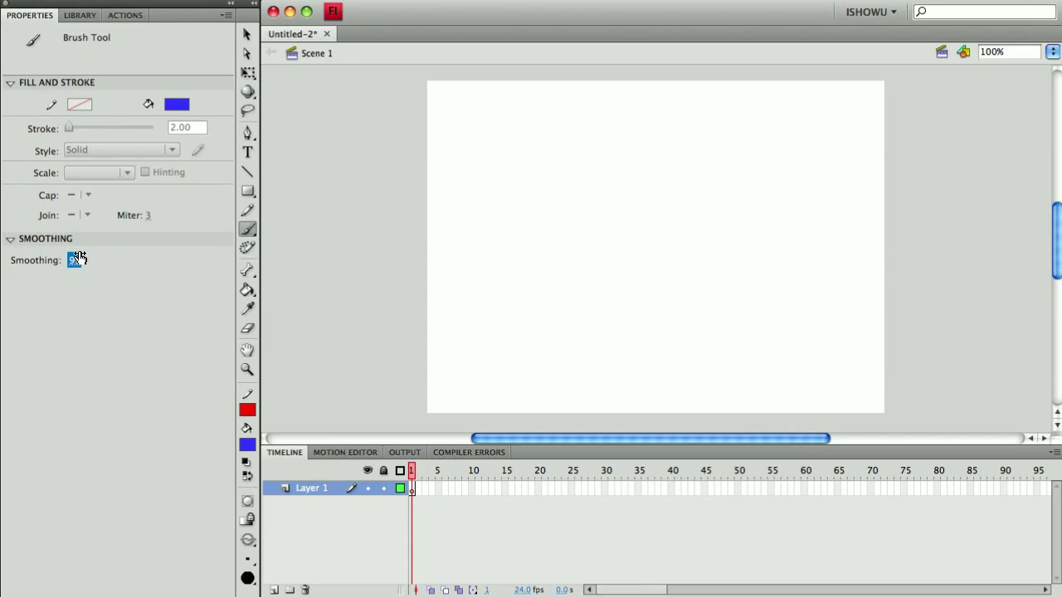
{"action": "left_click_drag", "start_coordinate": [75, 261], "coordinate": [118, 259]}
With a large brush, paint a curvy upper-left stroke and a stroke hooking down at right.
{"action": "left_click", "coordinate": [253, 563]}
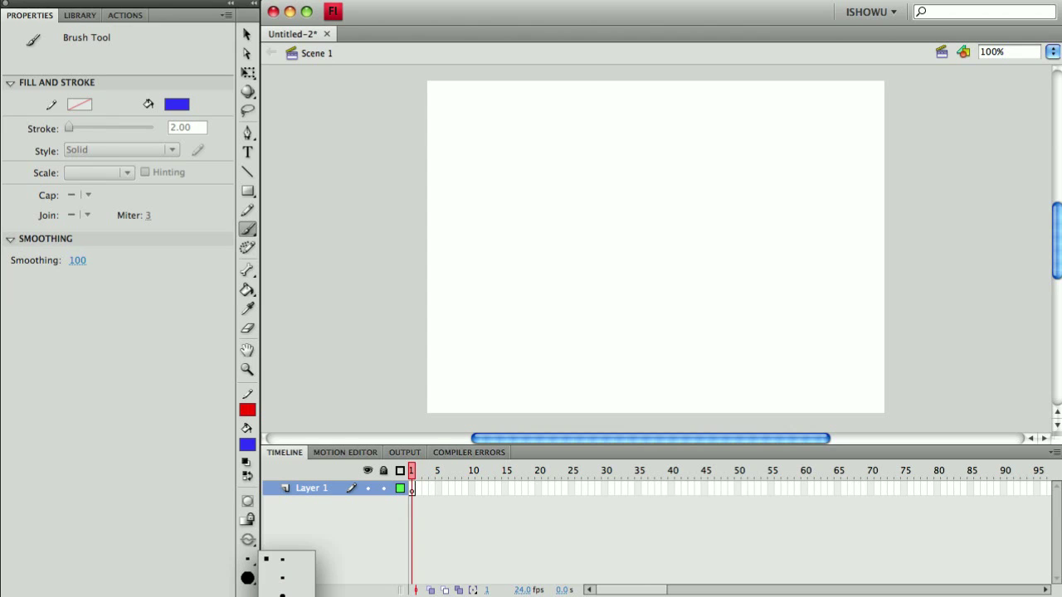
{"action": "left_click", "coordinate": [282, 593]}
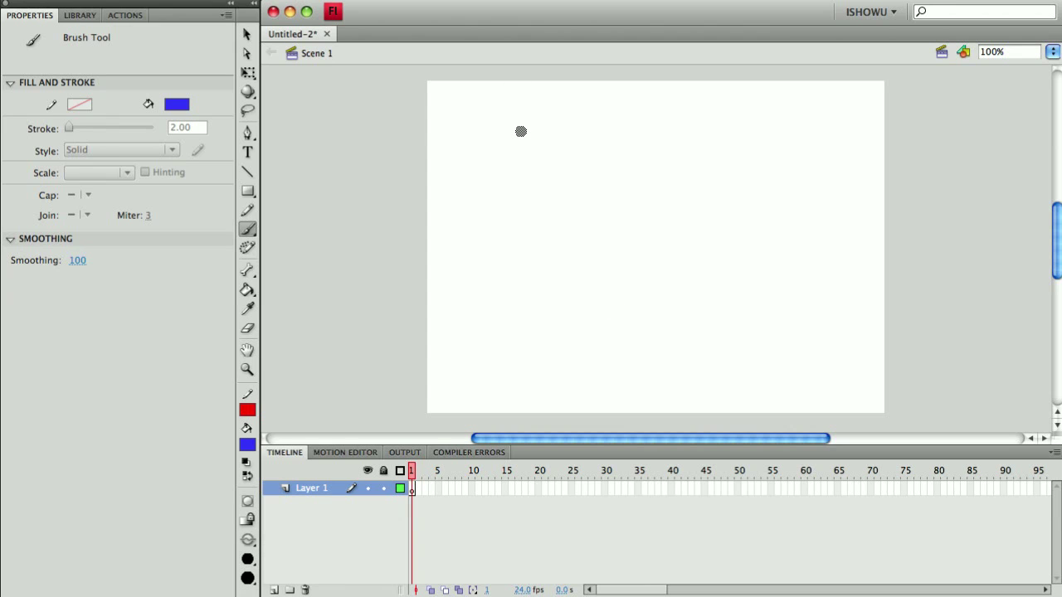
{"action": "mouse_move", "coordinate": [522, 133]}
{"action": "left_mouse_down"}
{"action": "mouse_move", "coordinate": [512, 174]}
{"action": "mouse_move", "coordinate": [564, 212]}
{"action": "mouse_move", "coordinate": [607, 165]}
{"action": "mouse_move", "coordinate": [646, 199]}
{"action": "mouse_move", "coordinate": [636, 250]}
{"action": "left_mouse_up"}
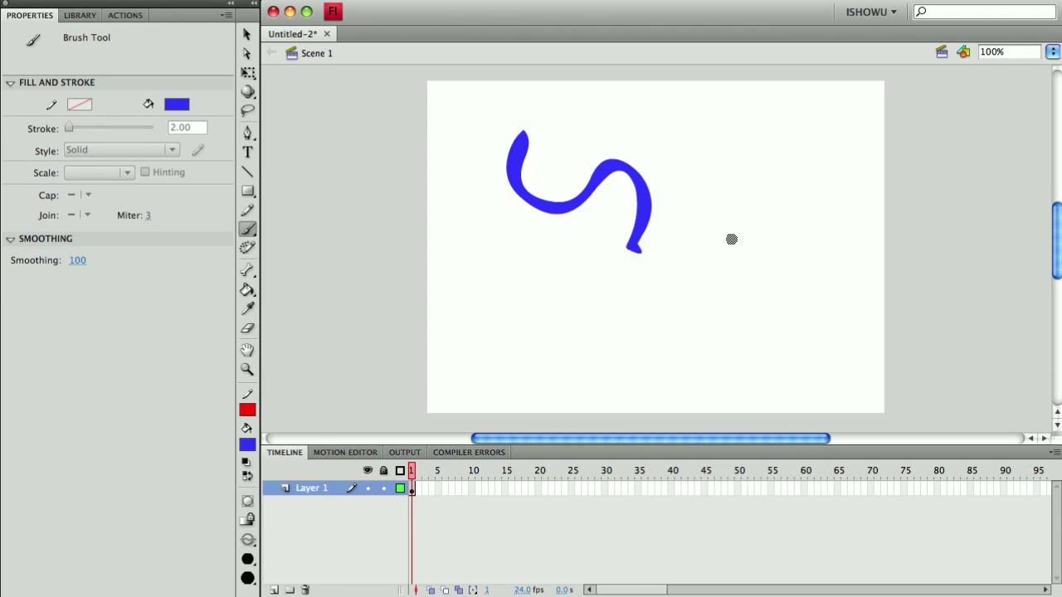
{"action": "mouse_move", "coordinate": [752, 166]}
{"action": "left_mouse_down"}
{"action": "mouse_move", "coordinate": [761, 247]}
{"action": "mouse_move", "coordinate": [828, 307]}
{"action": "mouse_move", "coordinate": [778, 304]}
{"action": "left_mouse_up"}
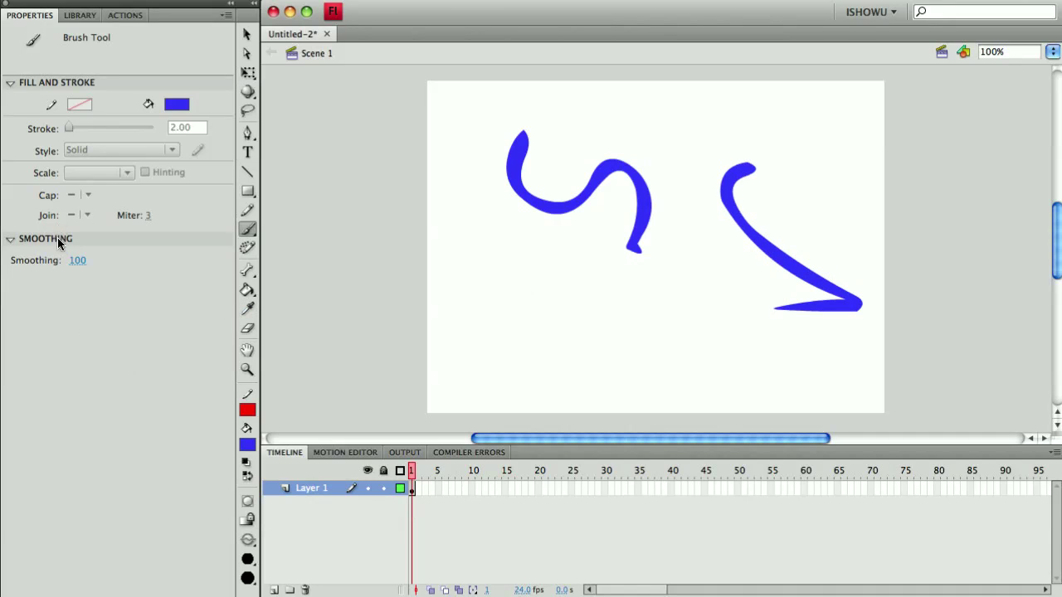
Set brush Smoothing to 0, then paint a rough lower-left stroke and a middle zigzag.
{"action": "left_click", "coordinate": [75, 259]}
{"action": "type", "text": "0"}
{"action": "key", "text": "Return"}
{"action": "mouse_move", "coordinate": [496, 229]}
{"action": "left_mouse_down"}
{"action": "mouse_move", "coordinate": [583, 317]}
{"action": "mouse_move", "coordinate": [628, 330]}
{"action": "mouse_move", "coordinate": [665, 306]}
{"action": "mouse_move", "coordinate": [674, 331]}
{"action": "left_mouse_up"}
{"action": "mouse_move", "coordinate": [741, 363]}
{"action": "left_mouse_down"}
{"action": "mouse_move", "coordinate": [714, 297]}
{"action": "mouse_move", "coordinate": [689, 243]}
{"action": "left_mouse_up"}
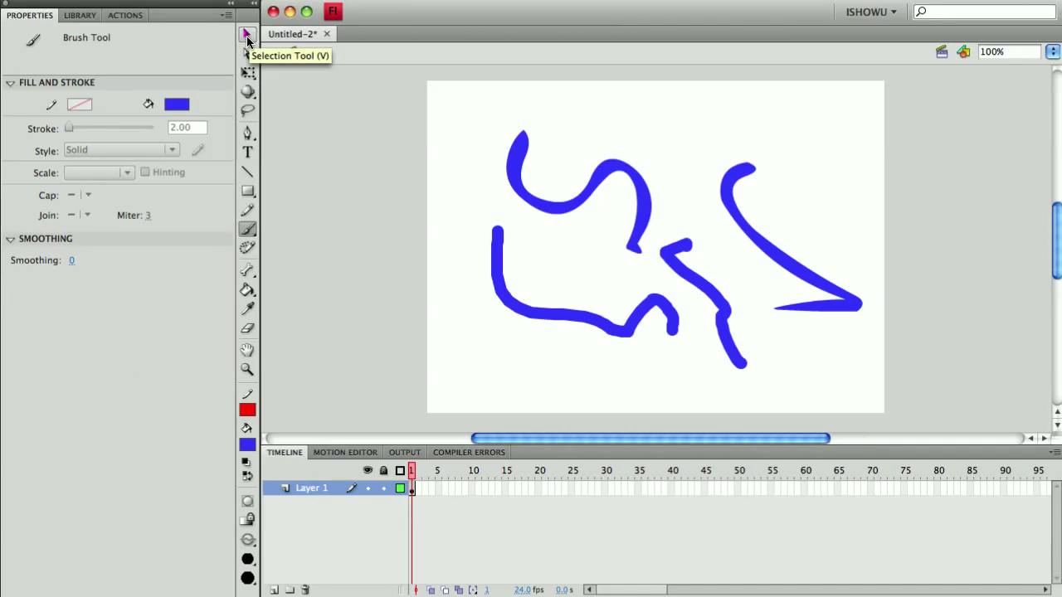
Select the top S-shaped stroke, apply Smooth five times, and undo the last smoothing.
{"action": "left_click", "coordinate": [246, 37]}
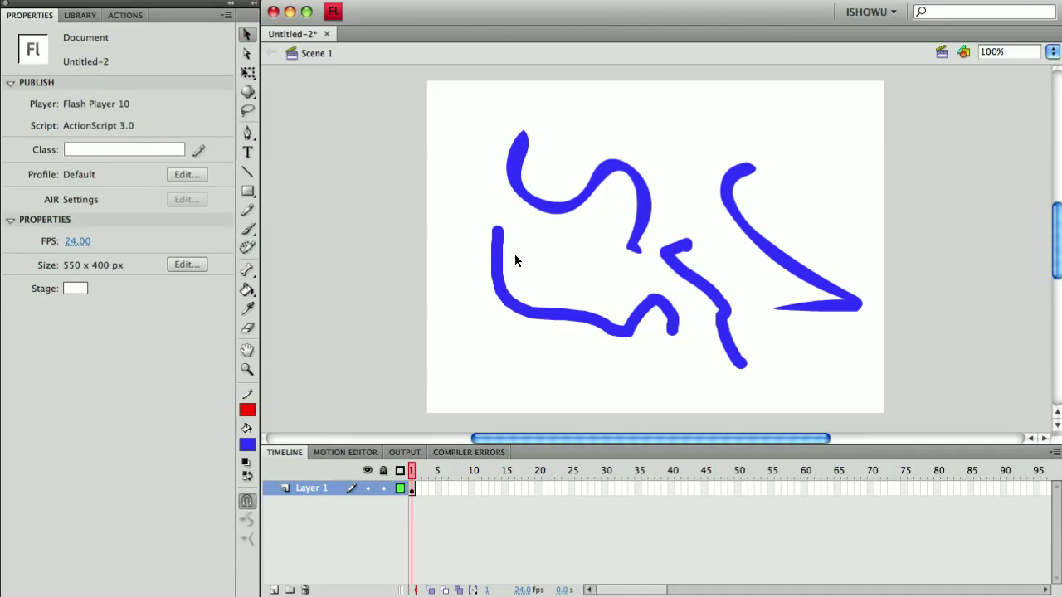
{"action": "left_click", "coordinate": [523, 156]}
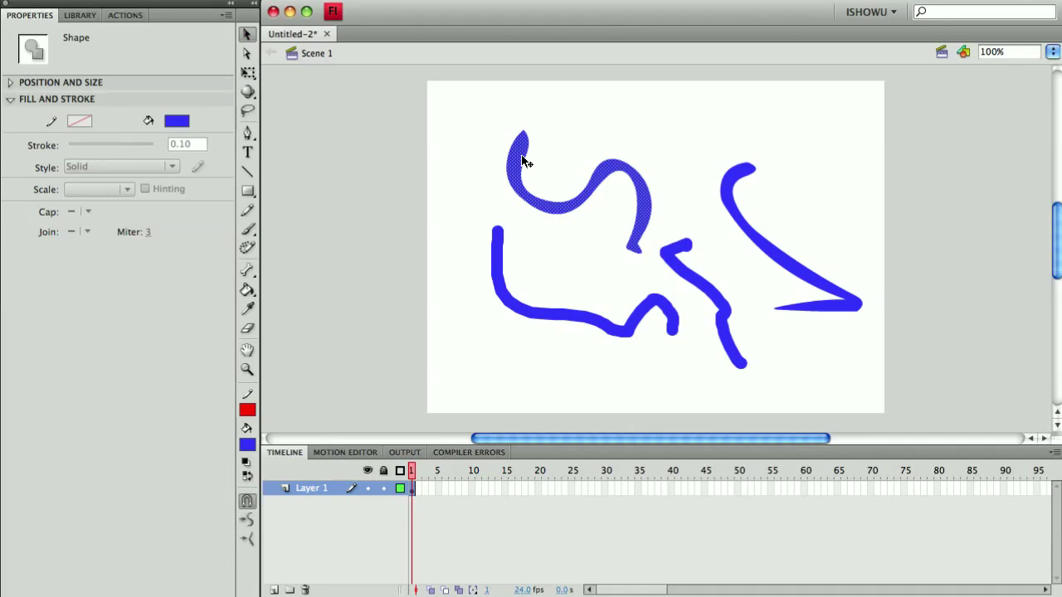
{"action": "left_click", "coordinate": [247, 35]}
{"action": "left_click", "coordinate": [252, 526]}
{"action": "left_click", "coordinate": [252, 526]}
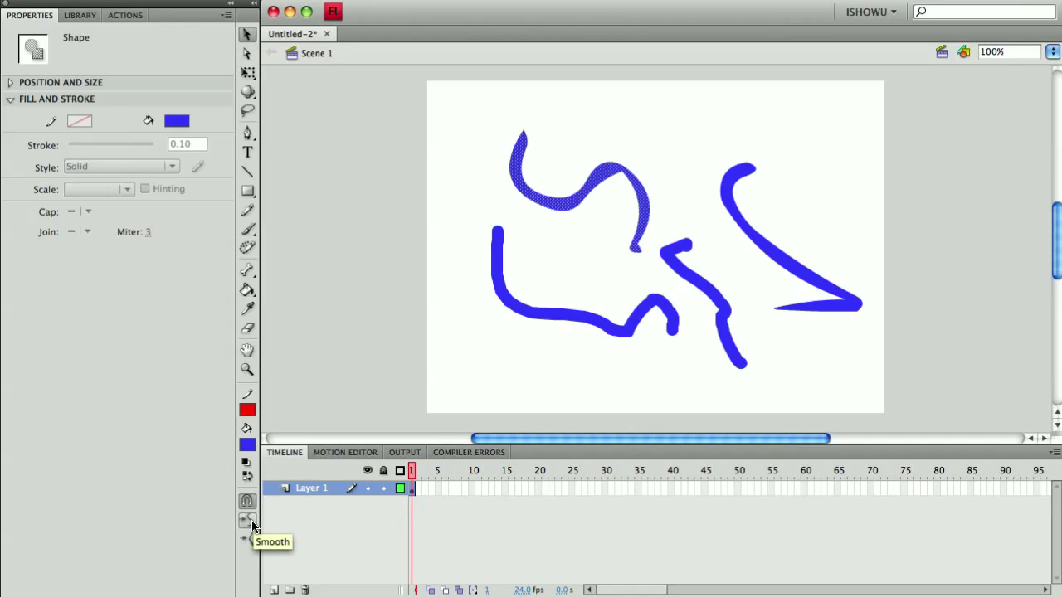
{"action": "left_click", "coordinate": [252, 526]}
{"action": "left_click", "coordinate": [252, 526]}
{"action": "left_click", "coordinate": [252, 526]}
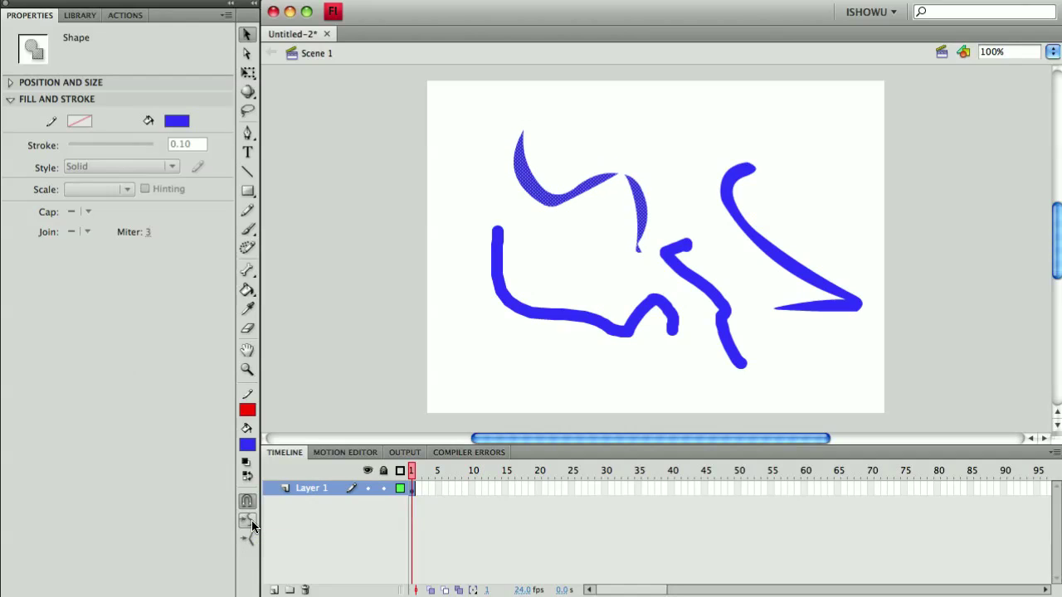
{"action": "left_click", "coordinate": [253, 526]}
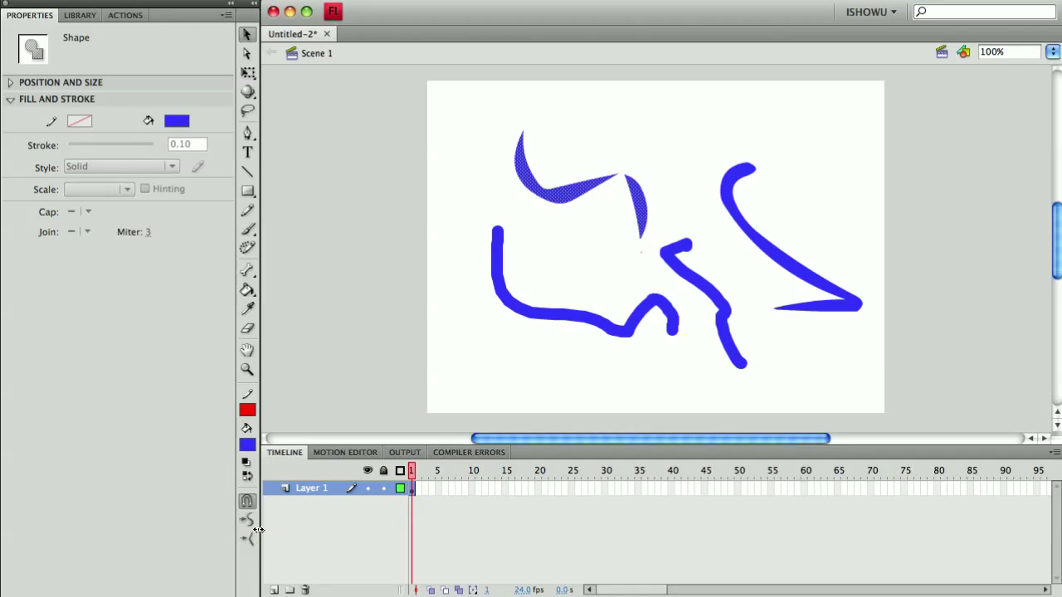
{"action": "key", "text": "super+z"}
{"action": "key", "text": "super+z"}
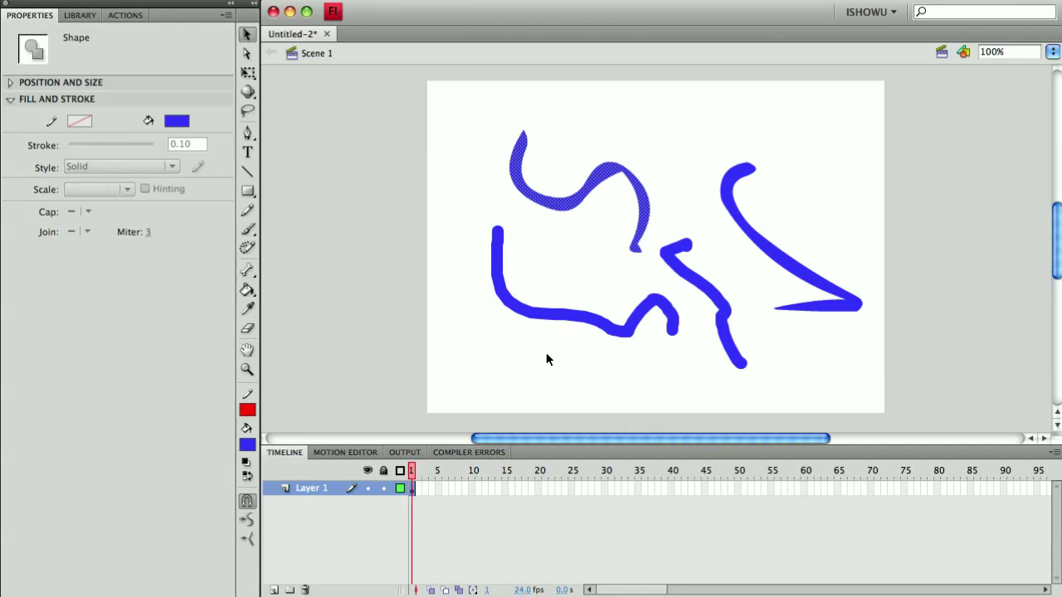
Smooth the lower-left stroke four times, then Straighten the middle zigzag stroke.
{"action": "left_click", "coordinate": [596, 318]}
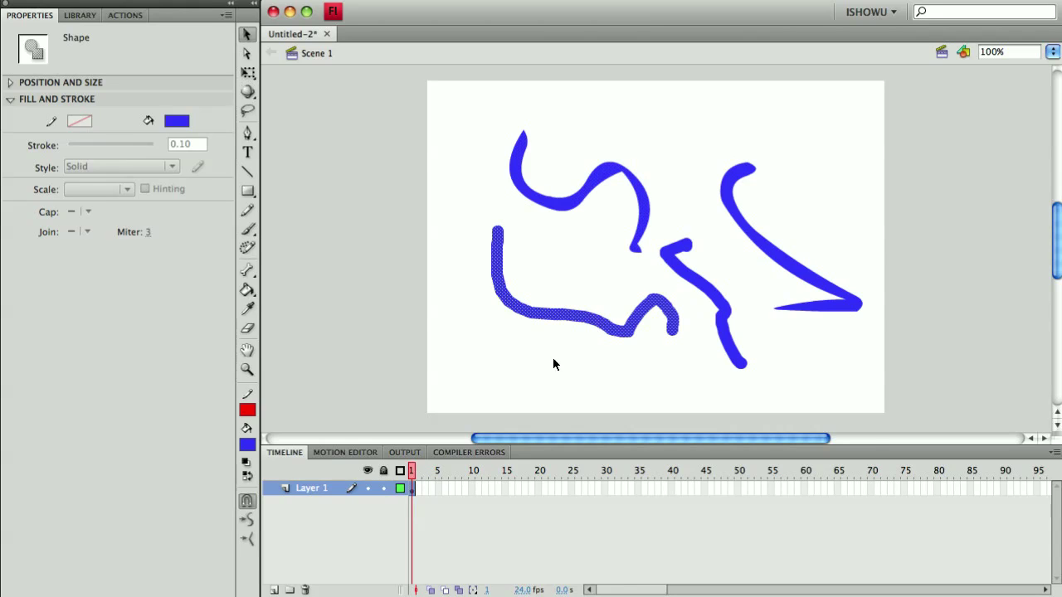
{"action": "left_click", "coordinate": [253, 521]}
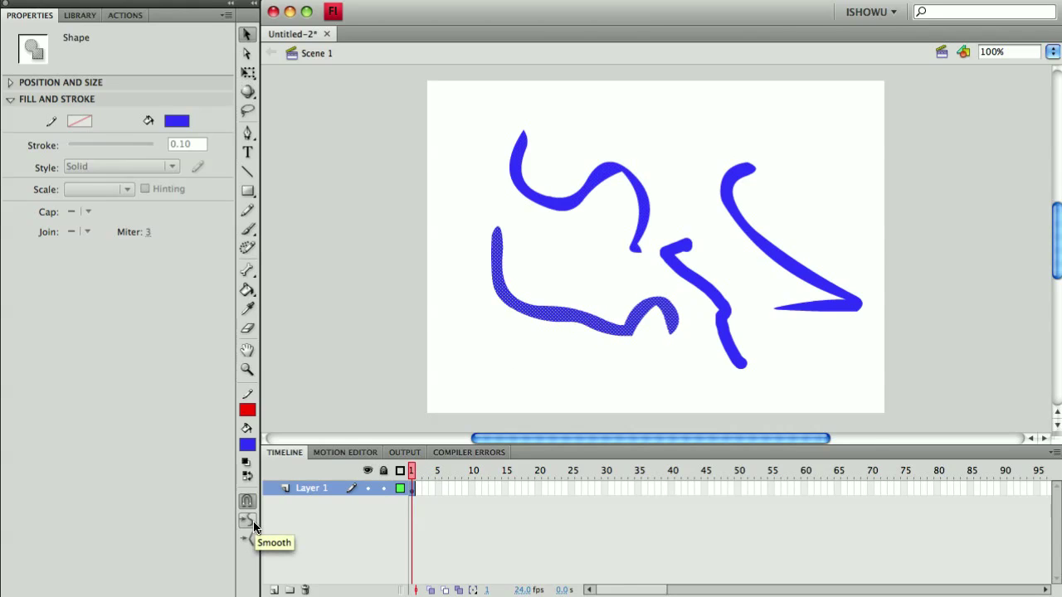
{"action": "left_click", "coordinate": [253, 523]}
{"action": "left_click", "coordinate": [253, 521]}
{"action": "left_click", "coordinate": [253, 520]}
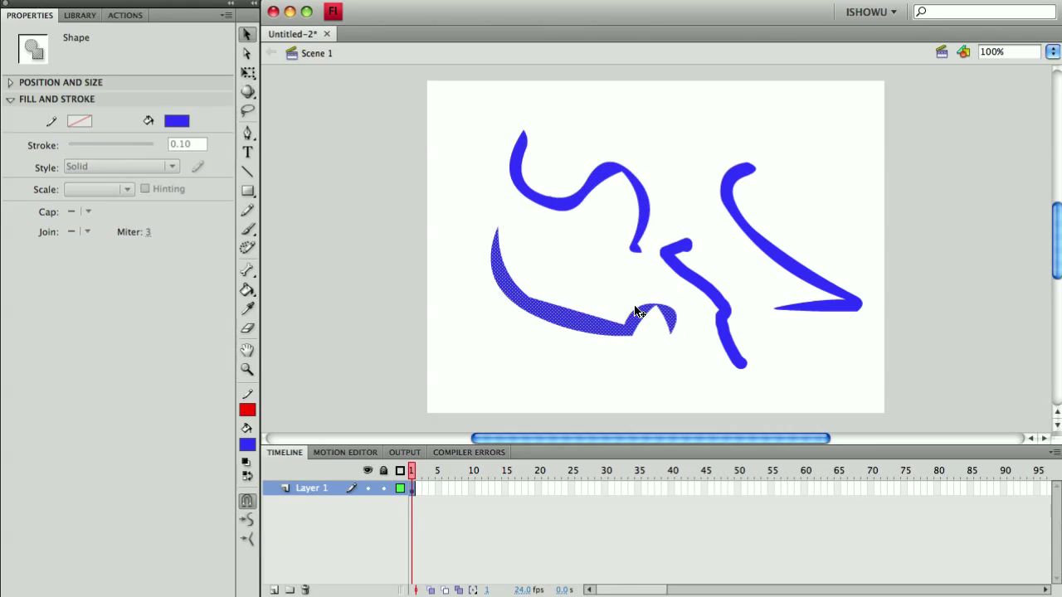
{"action": "left_click", "coordinate": [722, 311]}
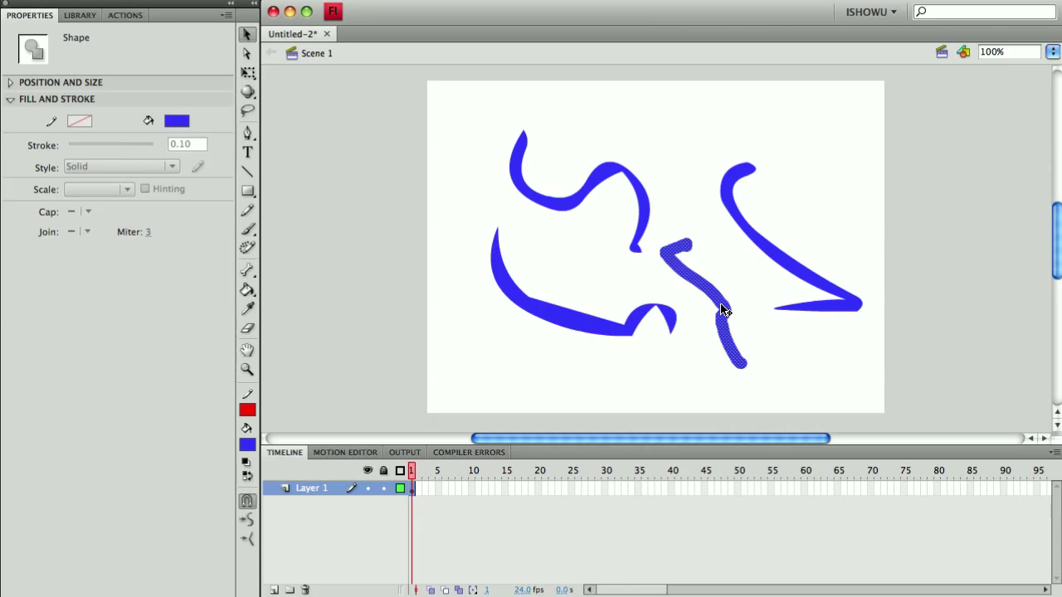
{"action": "left_click", "coordinate": [247, 540]}
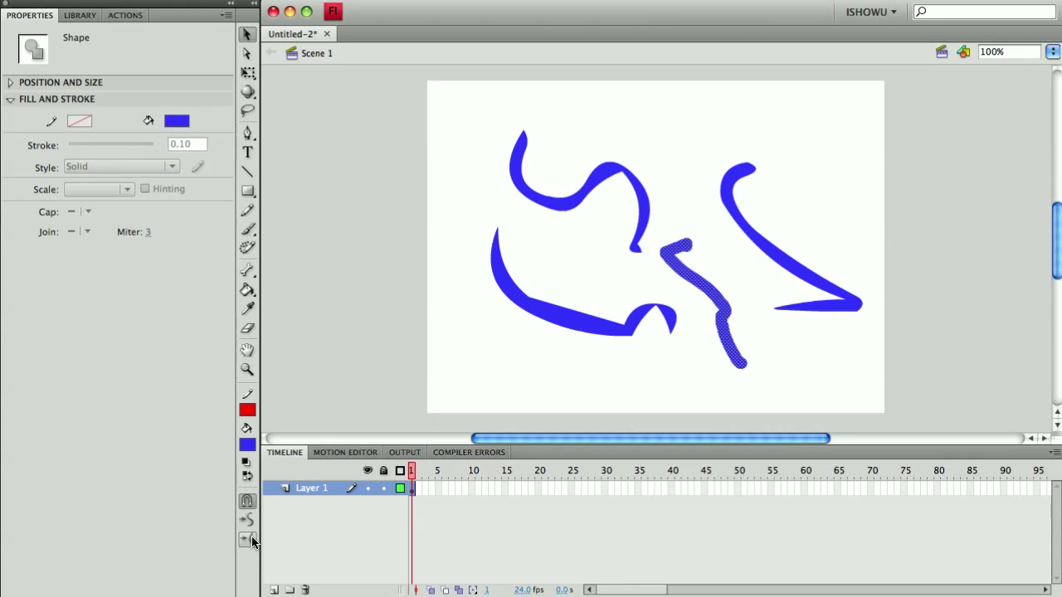